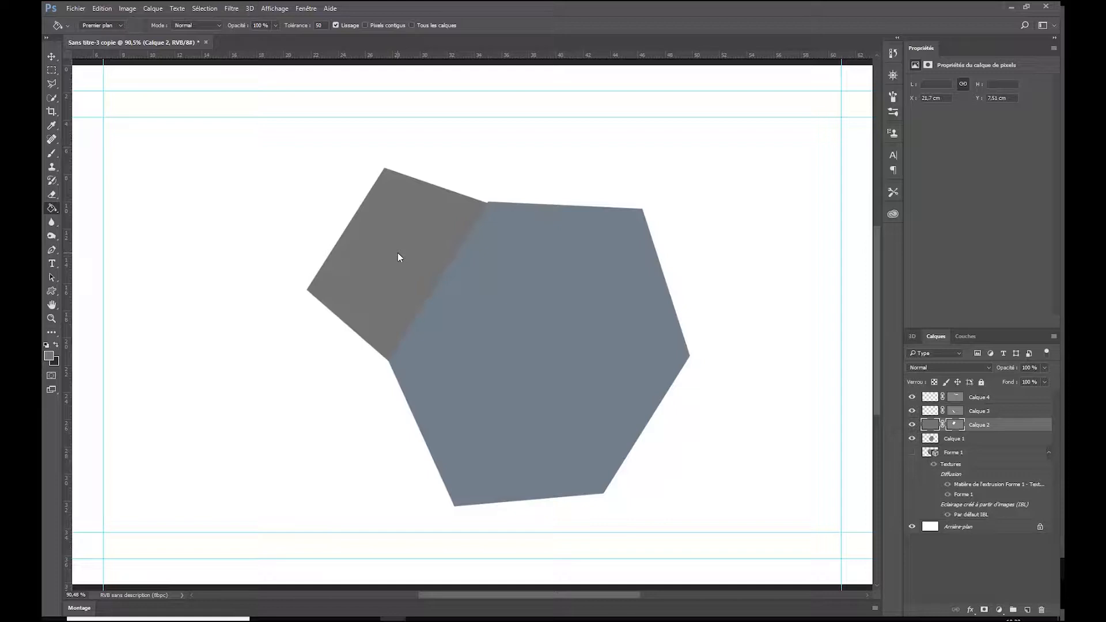
Fill the prism's upper side face on Calque 4 with grey and its lower-left face on Calque 3 with the default foreground colour.
key("alt+bracketright")
key("alt+bracketright")
left_click(526, 189)
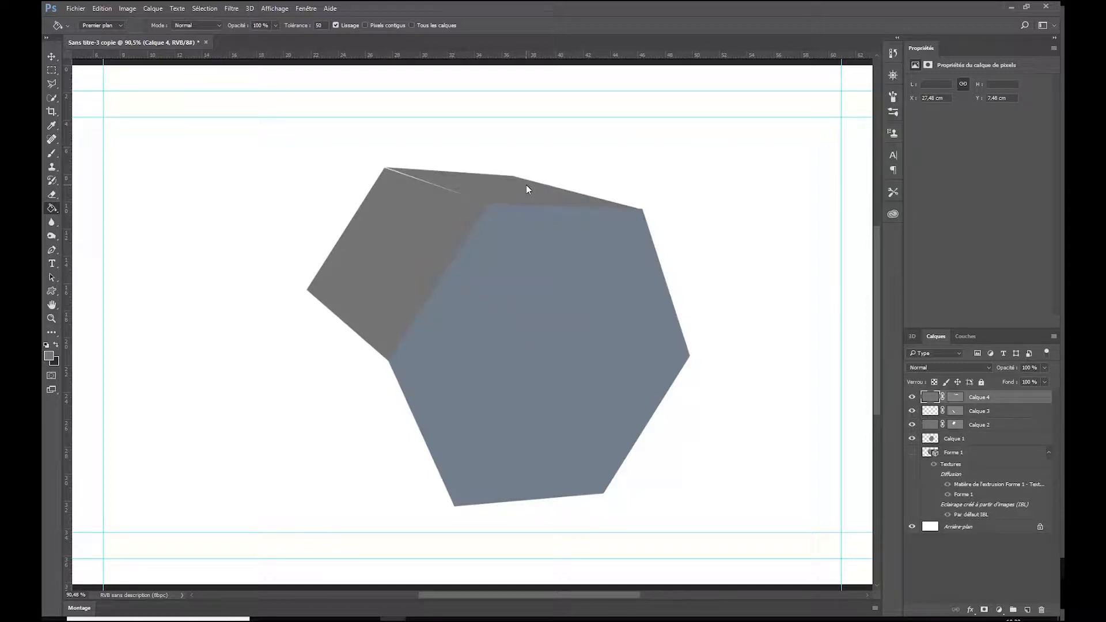
key("alt+bracketleft")
key("d")
left_click(371, 414)
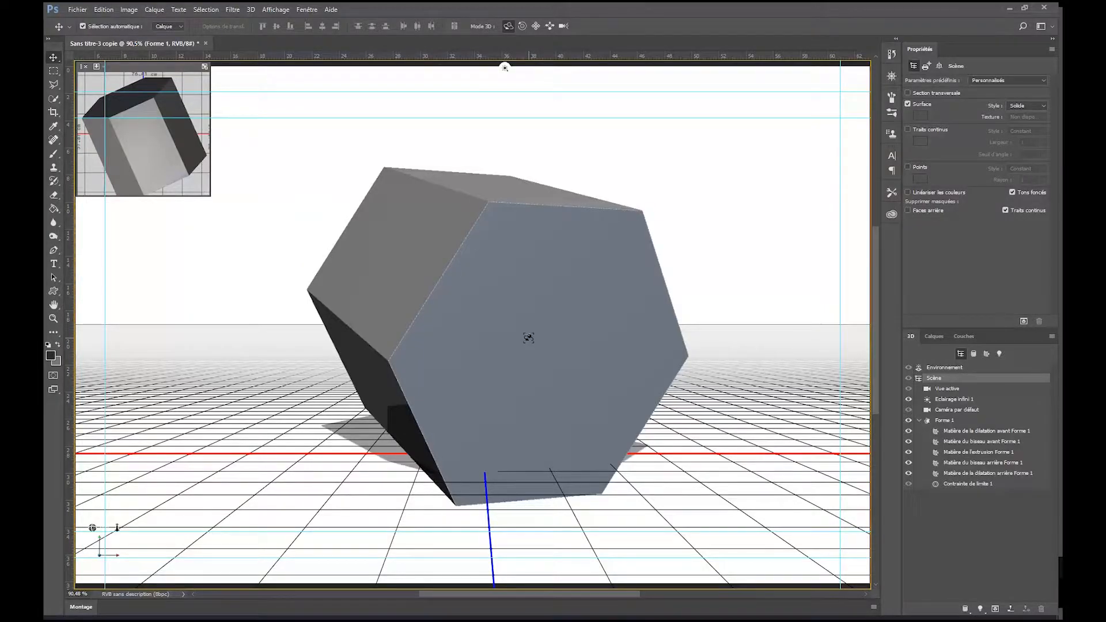
Turn the 3D hexagonal prism and reduce the extrusion depth of Forme 1.
left_click_drag(505, 67, 537, 67)
left_click(954, 420)
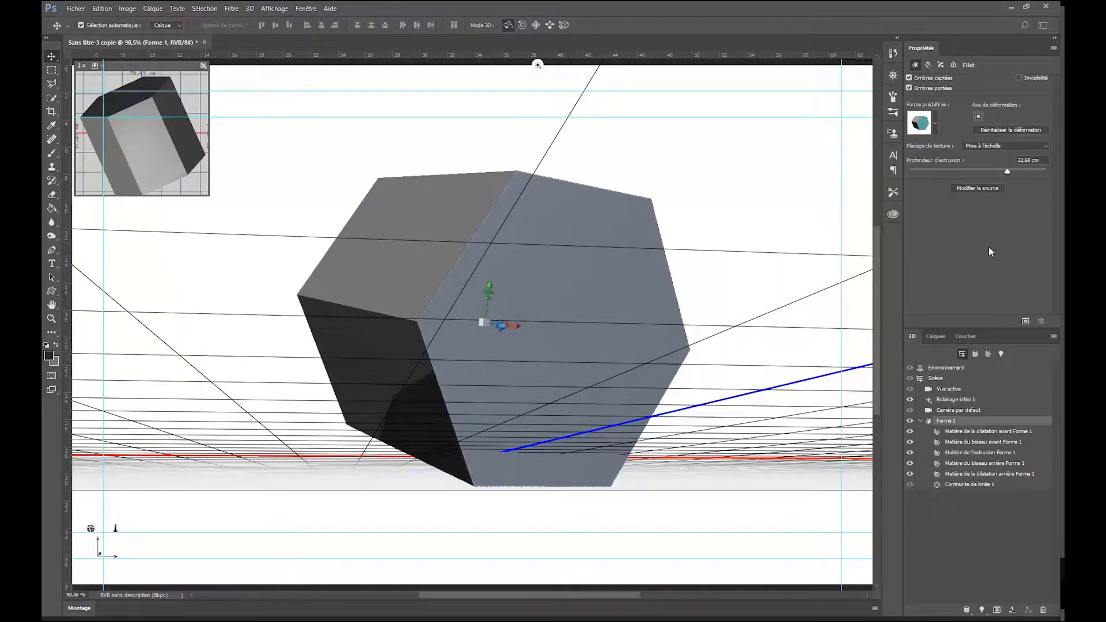
left_click_drag(1010, 171, 999, 171)
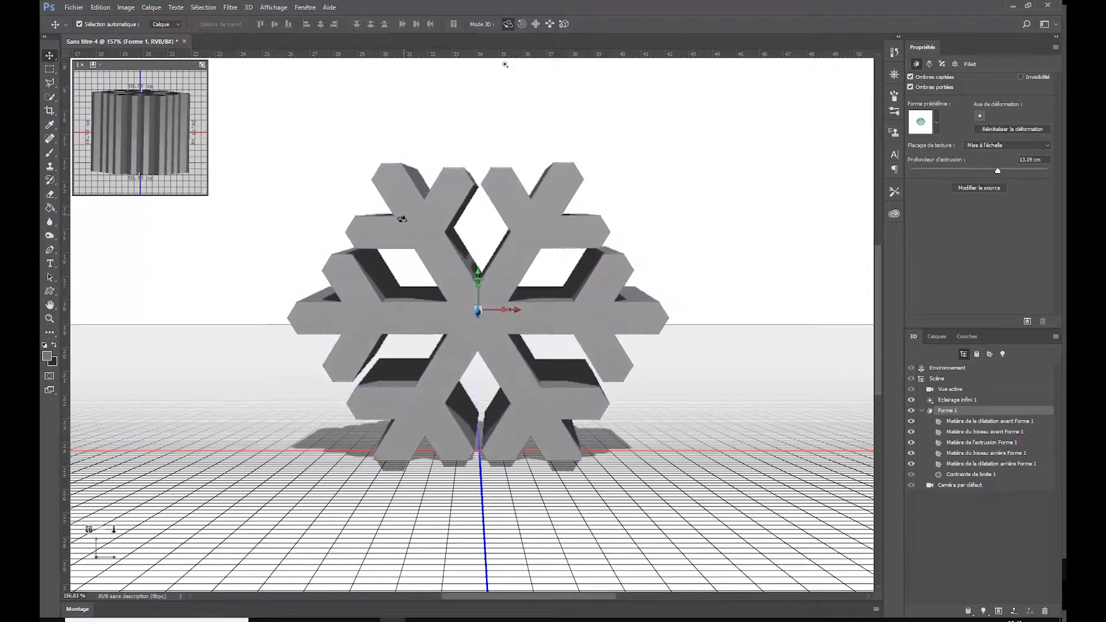
Rotate the extruded 3D snowflake and the extruded 3D dog.
left_click_drag(416, 227, 482, 204)
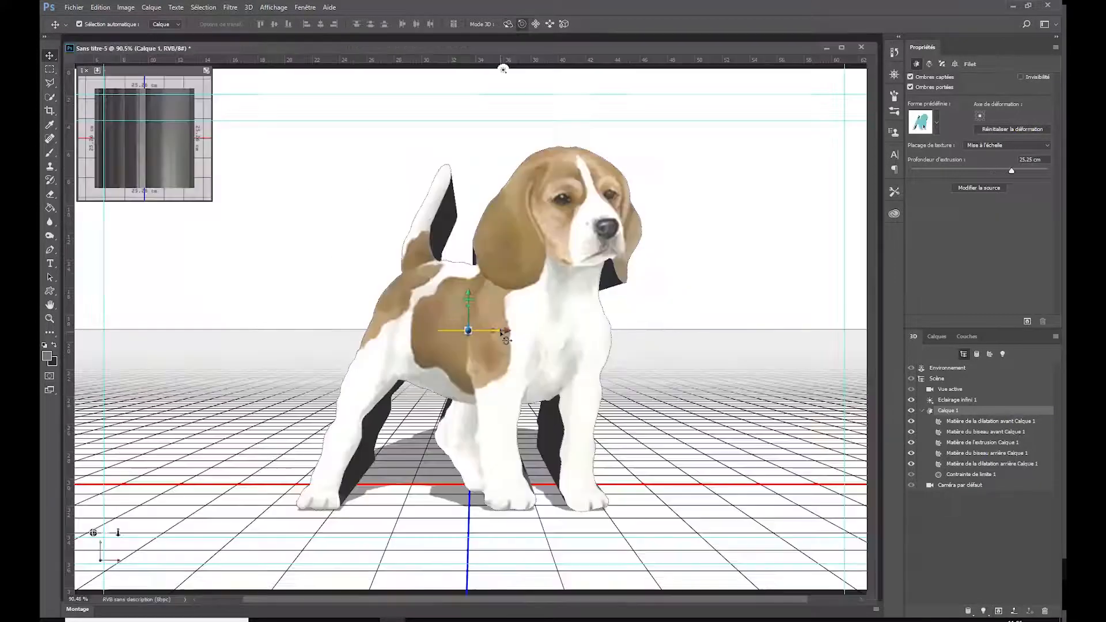
left_click_drag(533, 348, 491, 347)
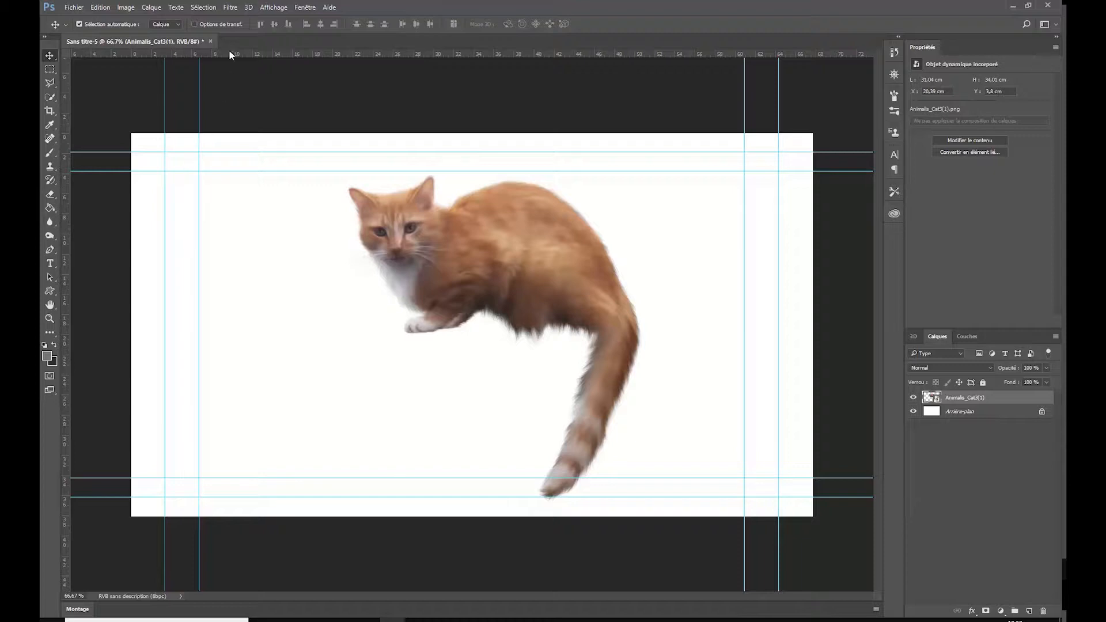
Create a new 3D extrusion from the selected cat layer and rotate the 3D bird model.
left_click(248, 8)
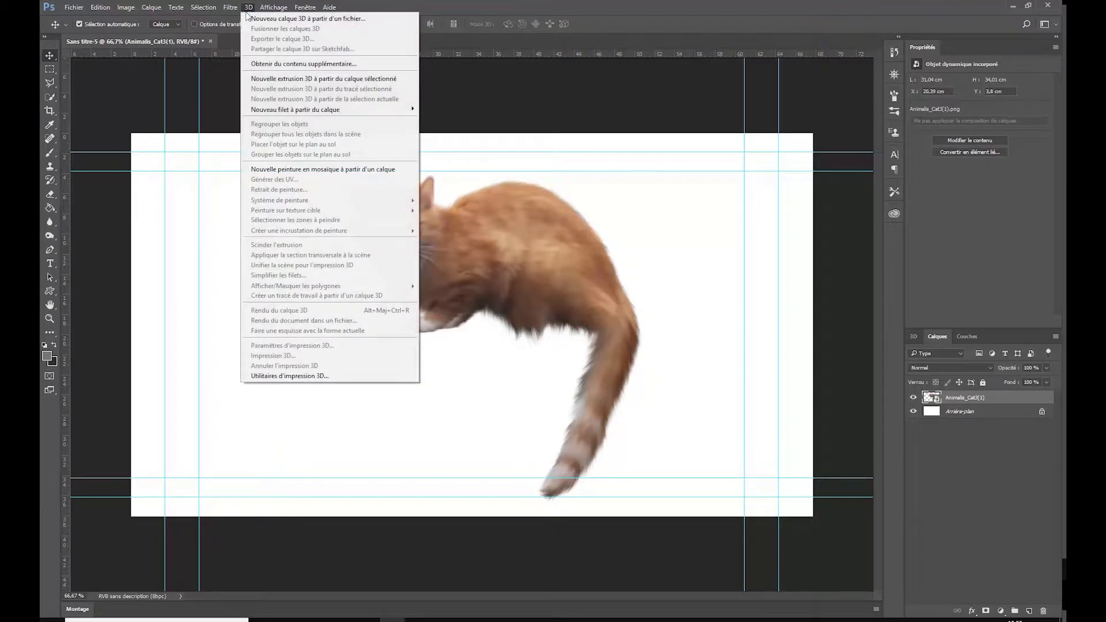
left_click(303, 79)
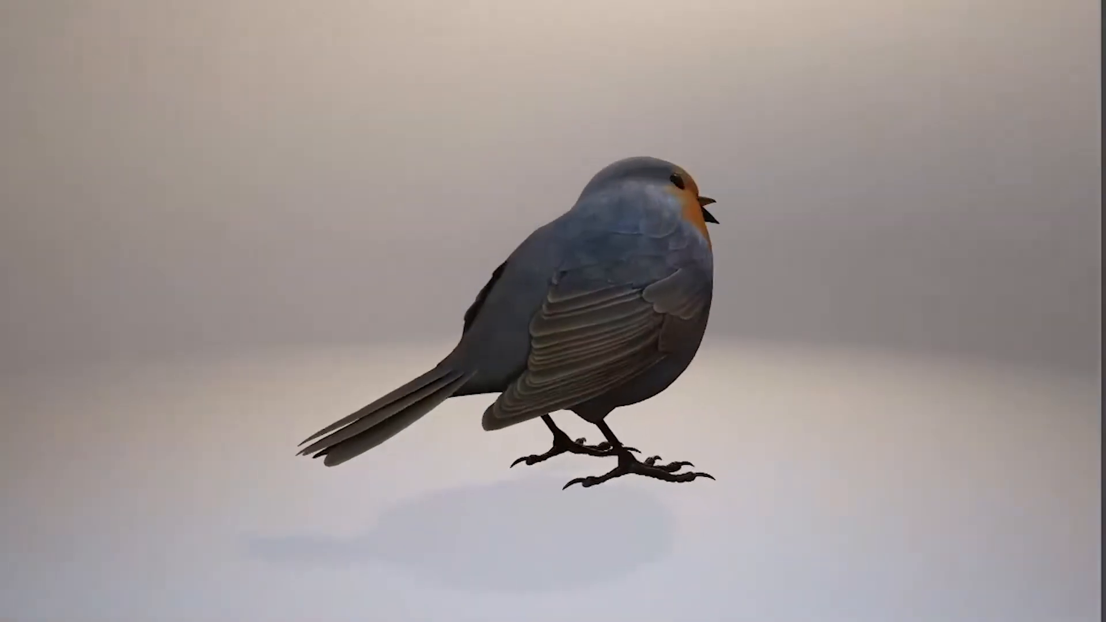
left_click_drag(715, 503, 657, 486)
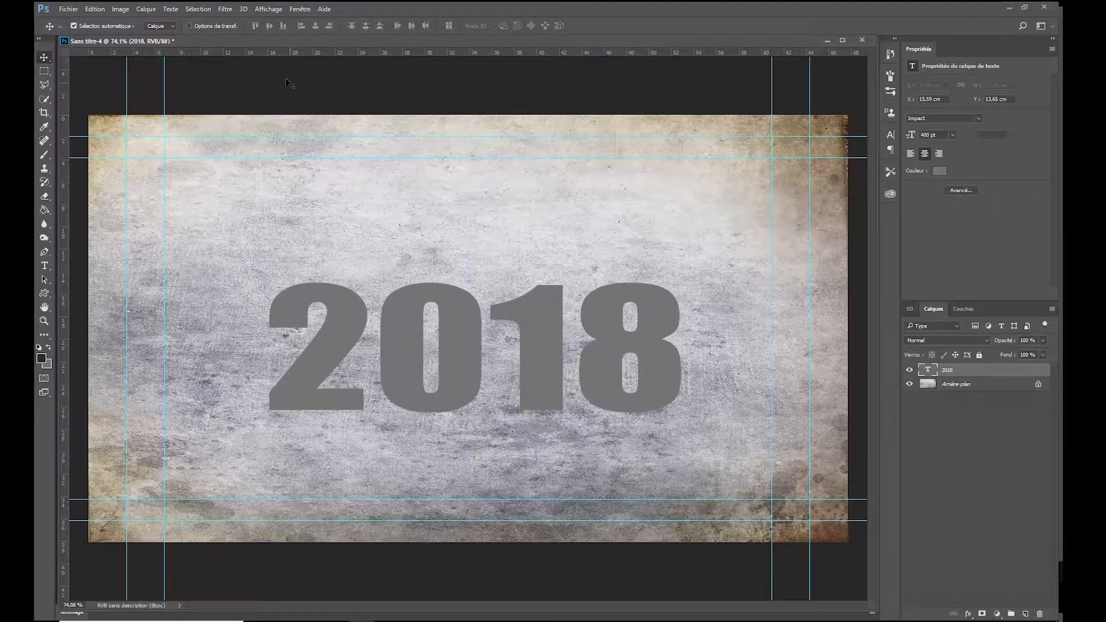
Create a 3D extrusion from the 2018 text layer, then rotate, tilt and raise it above the ground plane.
left_click(243, 10)
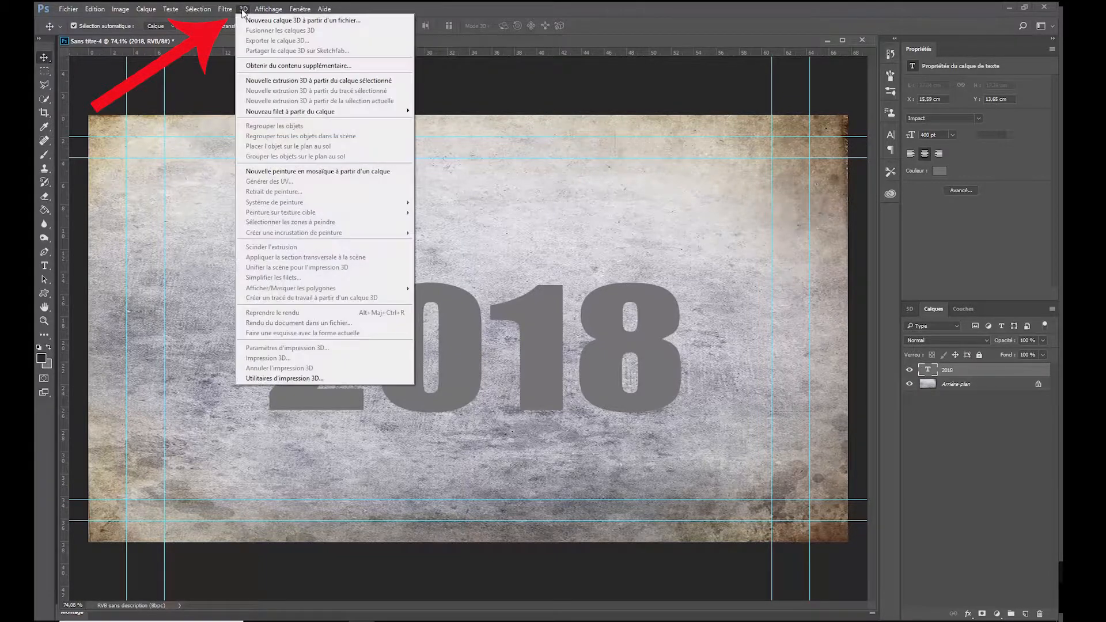
left_click(275, 81)
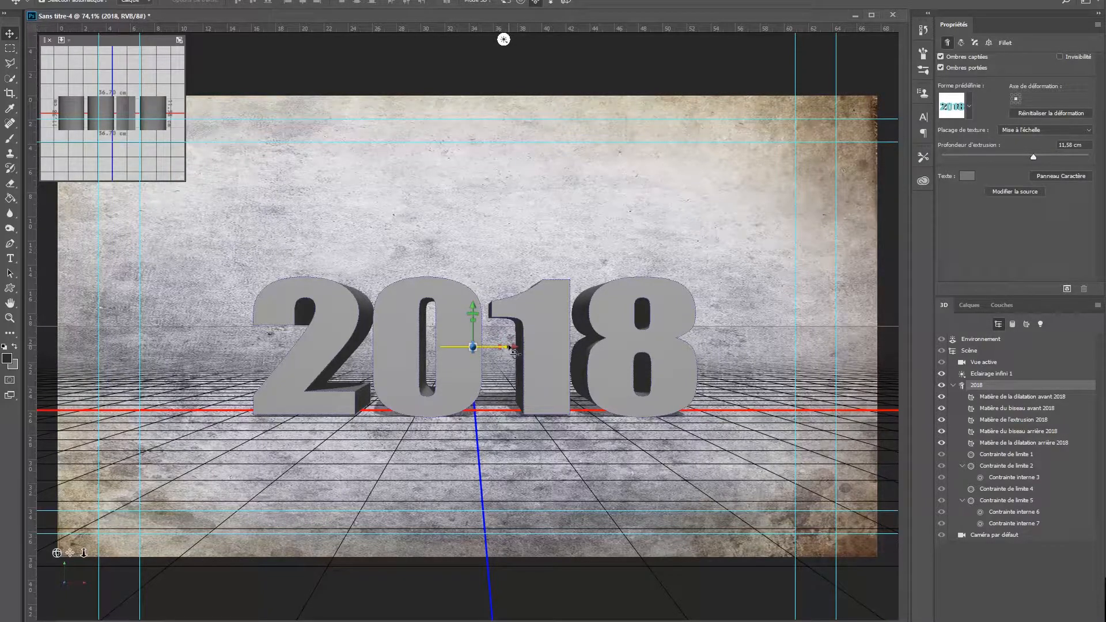
left_click_drag(514, 349, 421, 360)
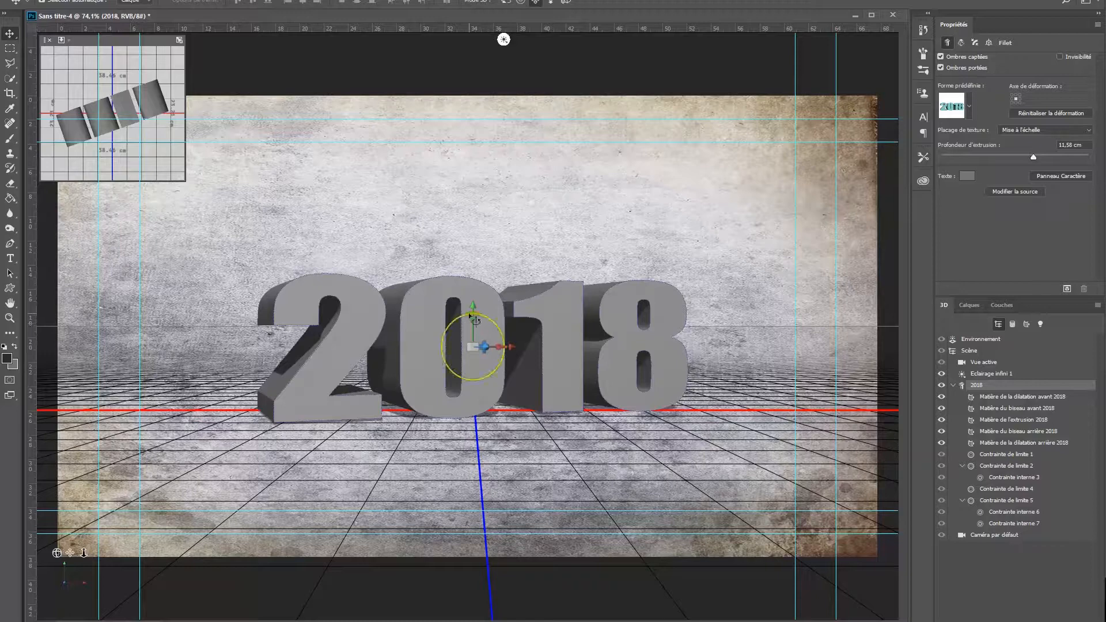
left_click_drag(471, 317, 467, 317)
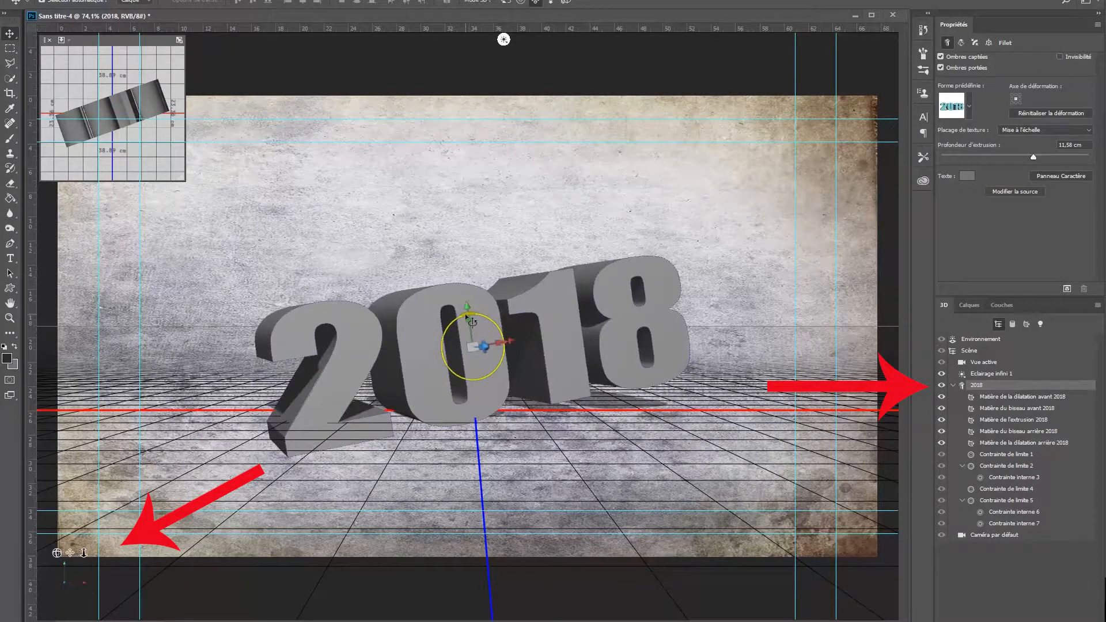
left_click_drag(138, 463, 201, 487)
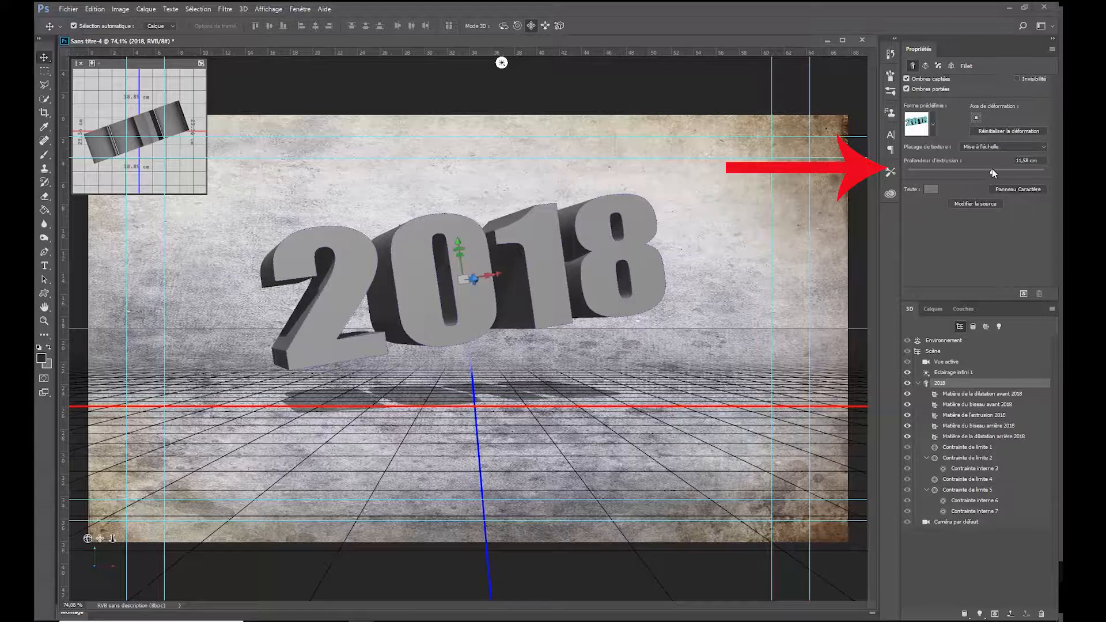
Set the 2018 text's extrusion depth to about 4.82 cm and apply the Tissu Denim material to its extruded sides.
left_click_drag(992, 170, 982, 171)
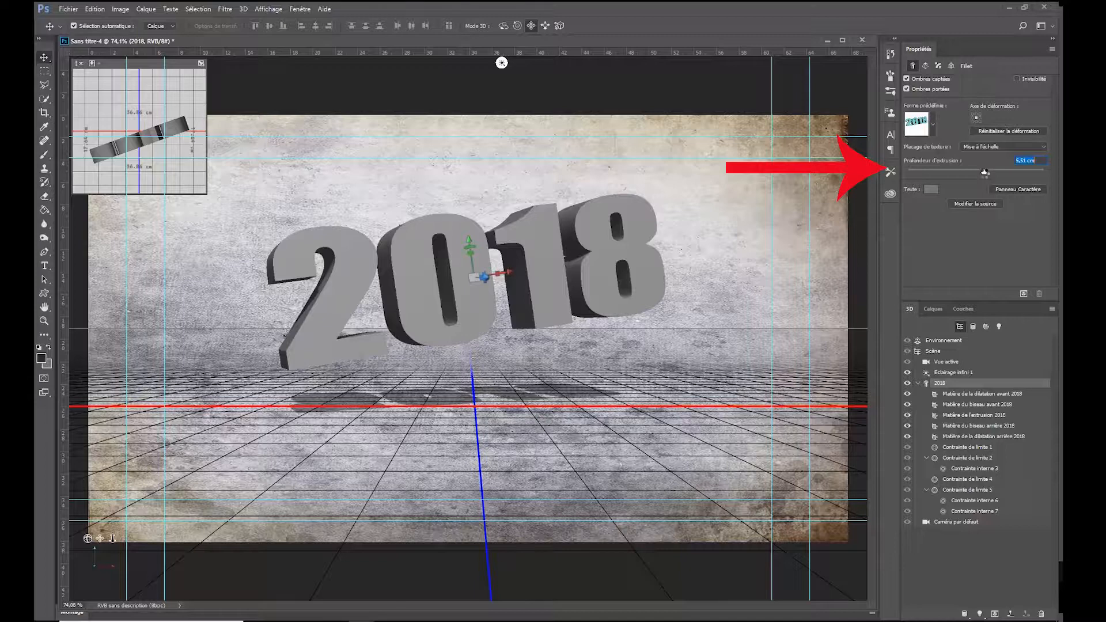
left_click(983, 415)
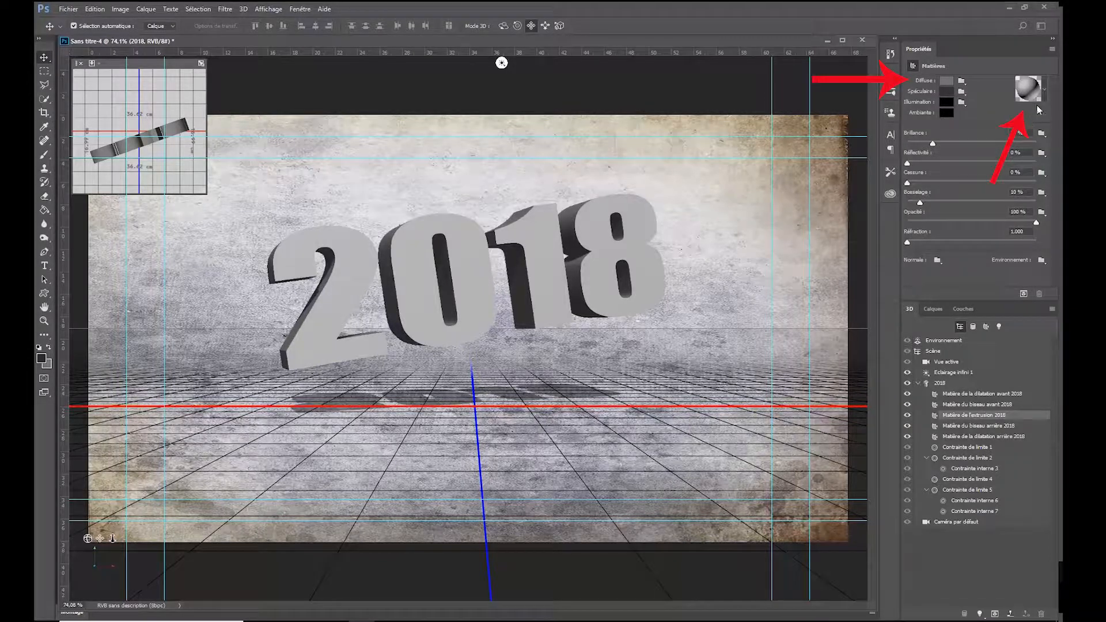
left_click(1047, 91)
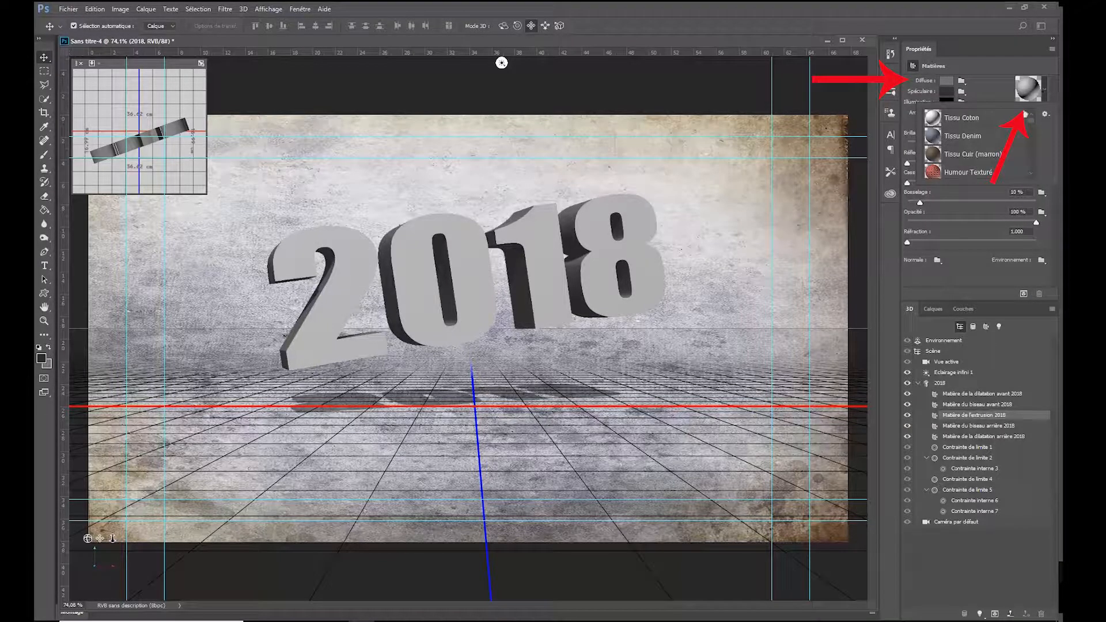
left_click(965, 138)
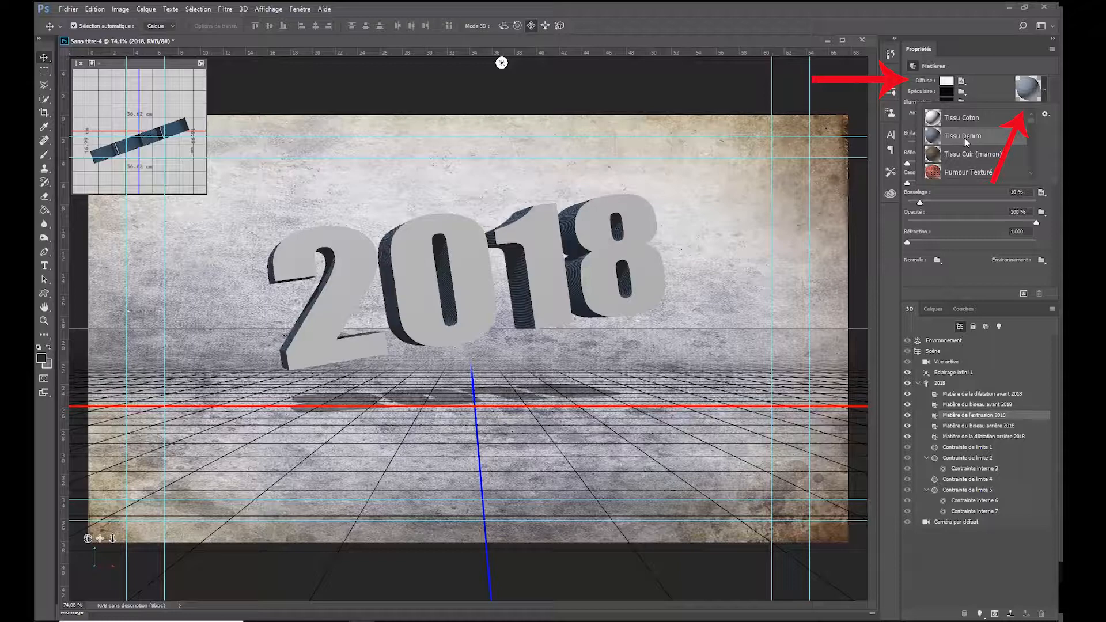
Apply the Tissu Coton material to the front face of the 2018 text.
left_click(978, 395)
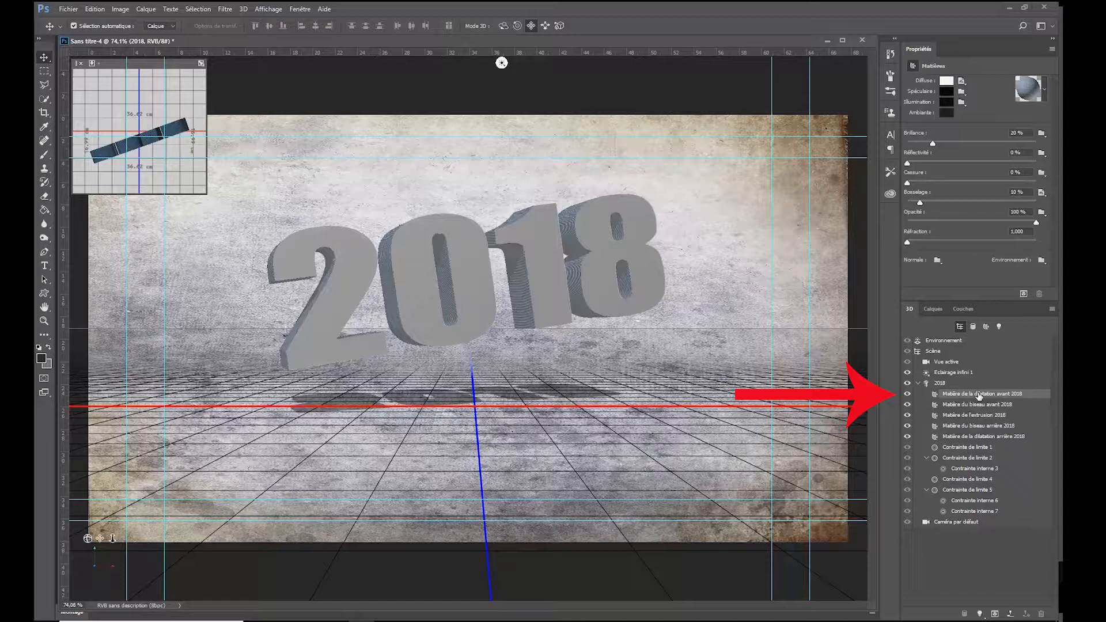
left_click(1045, 90)
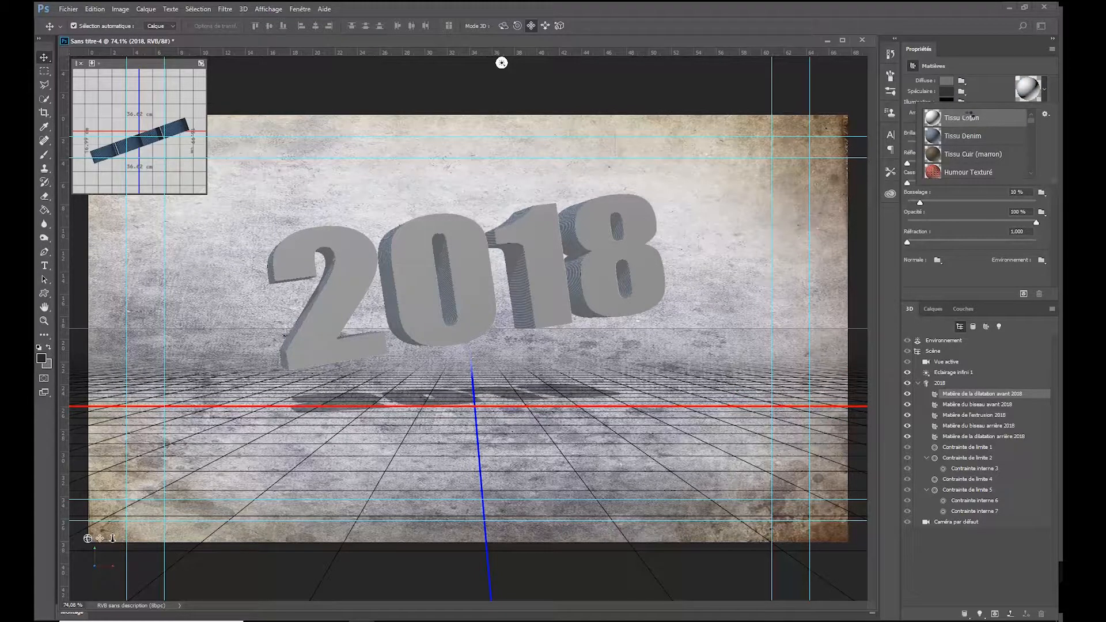
left_click(970, 118)
left_click(1046, 89)
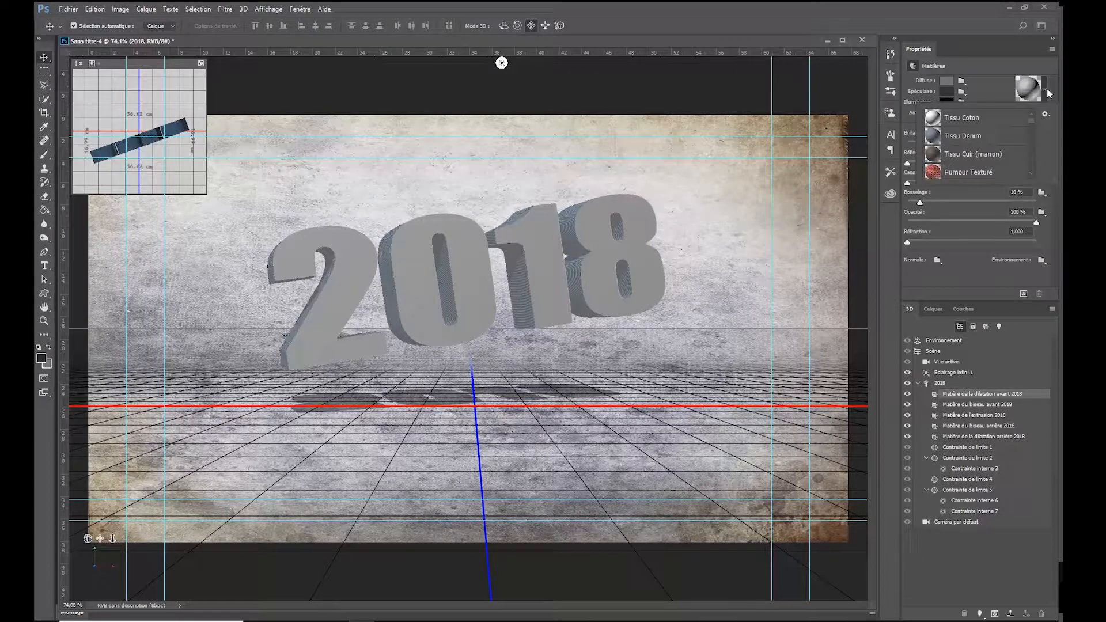
left_click(1038, 96)
left_click(1045, 90)
left_click(969, 118)
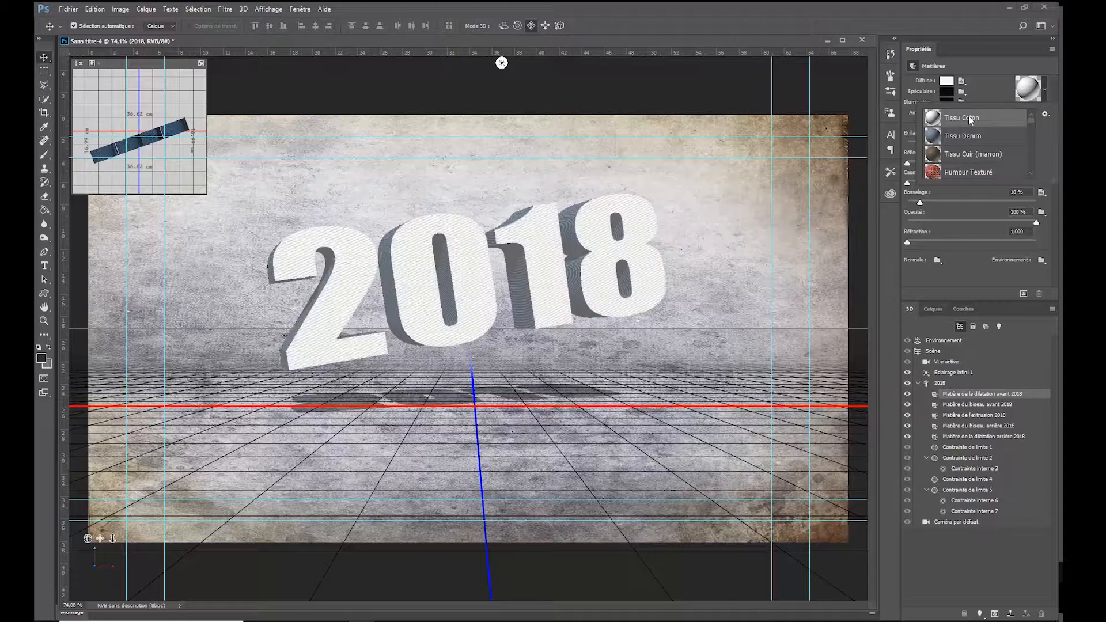
Set the diffuse colour of the 2018 text's front face to a blue with hue 236, saturation 77% and brightness 91%.
left_click(949, 82)
left_click(948, 82)
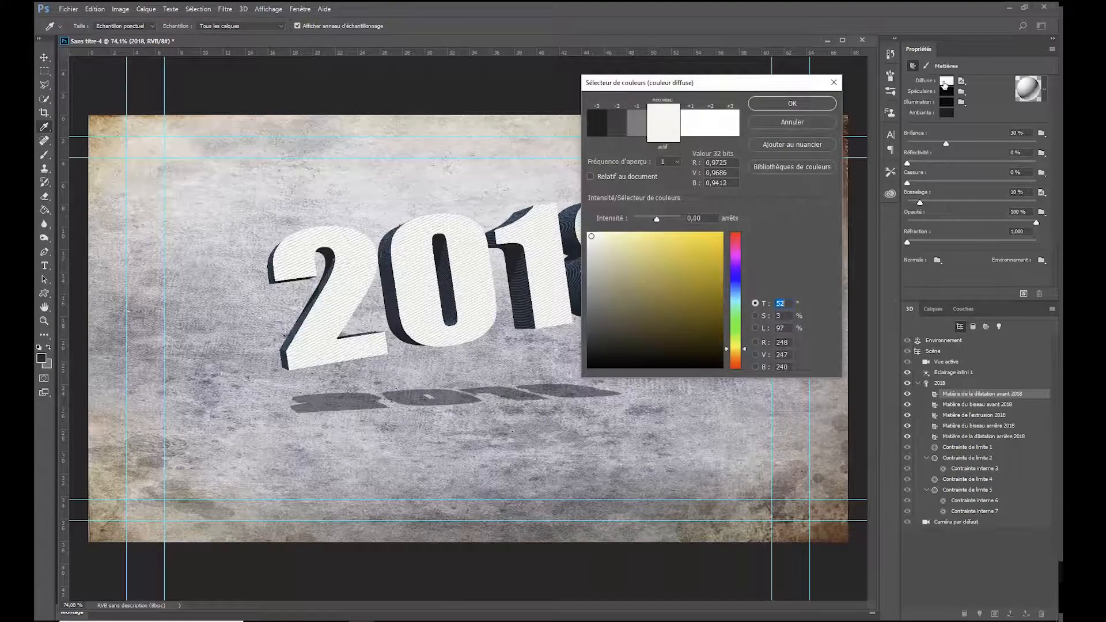
left_click(737, 279)
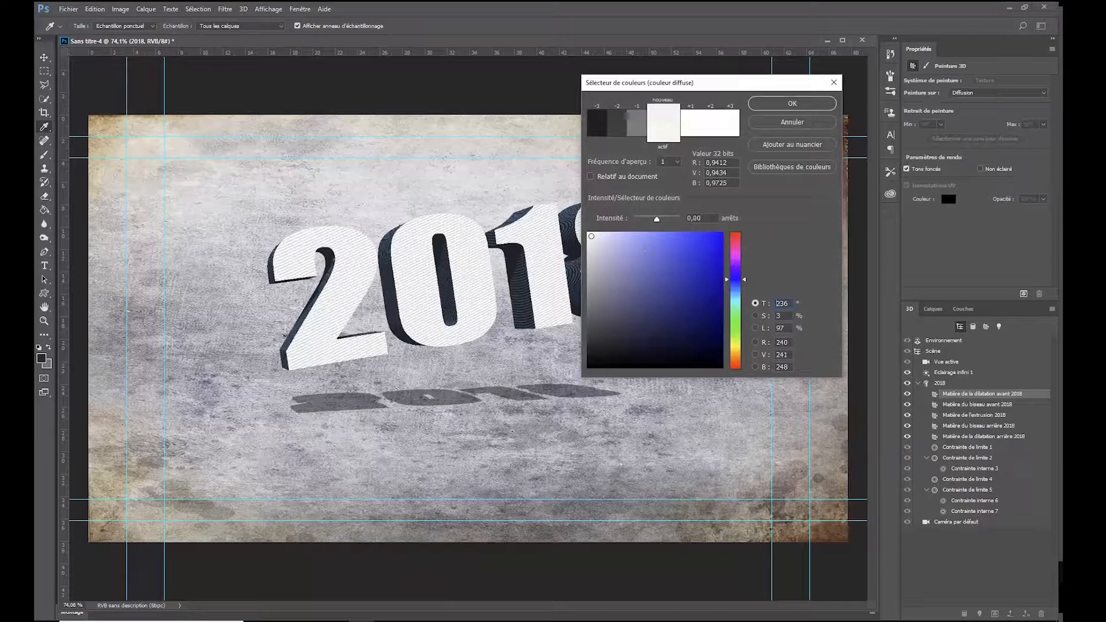
left_click(657, 272)
mouse_move(658, 266)
left_mouse_down()
mouse_move(663, 242)
mouse_move(692, 244)
left_mouse_up()
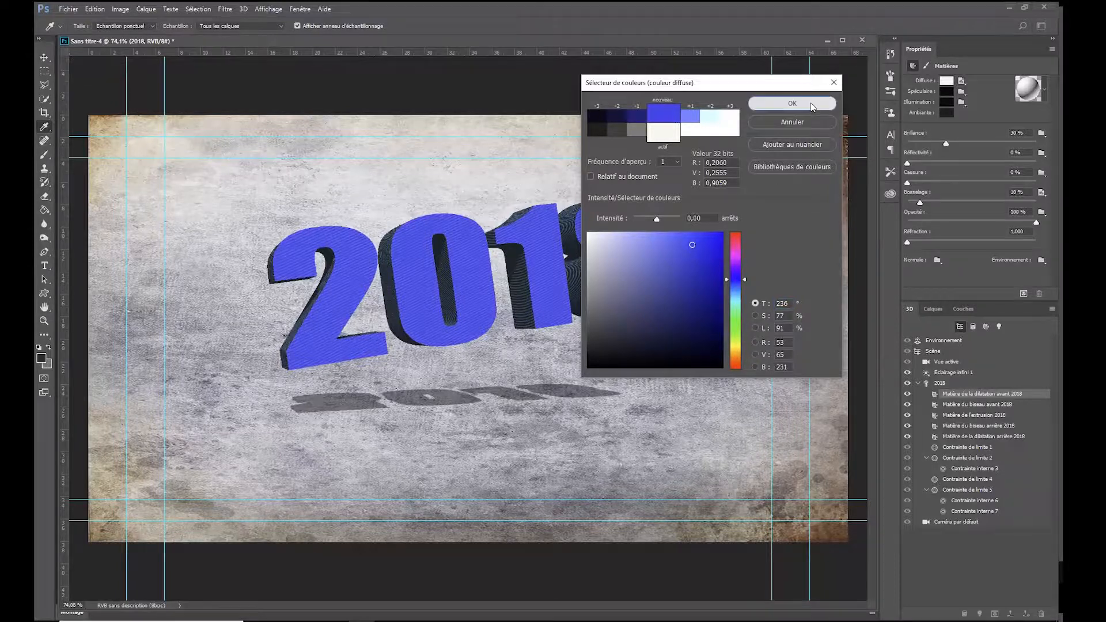
left_click(792, 104)
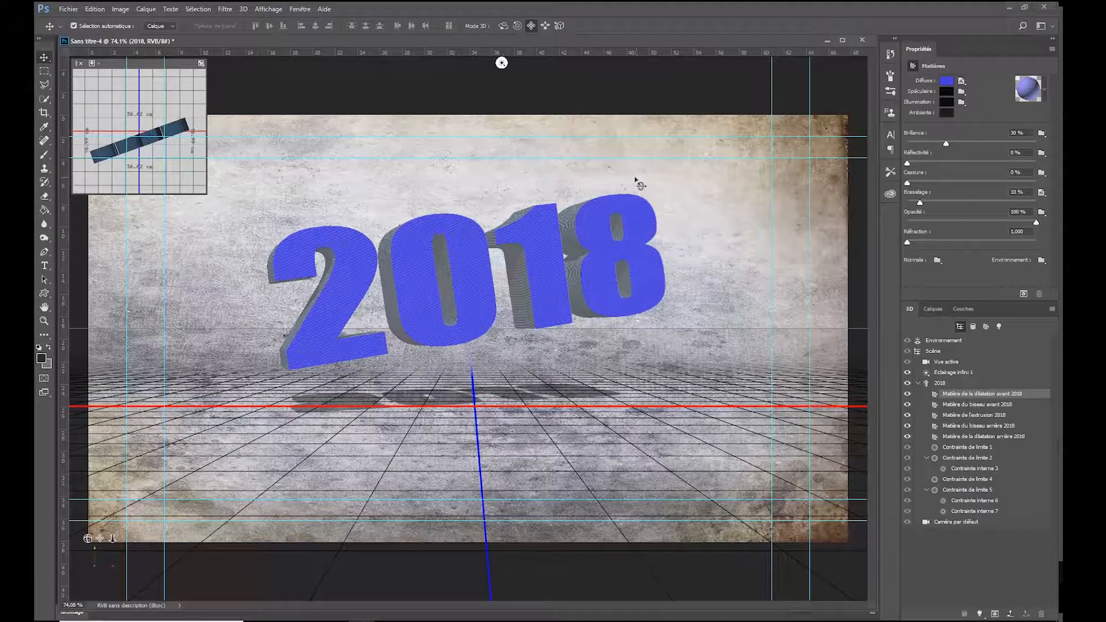
Redirect the infinite light towards the left side of the scene and disable cast shadows for the 2018 text.
left_click(502, 63)
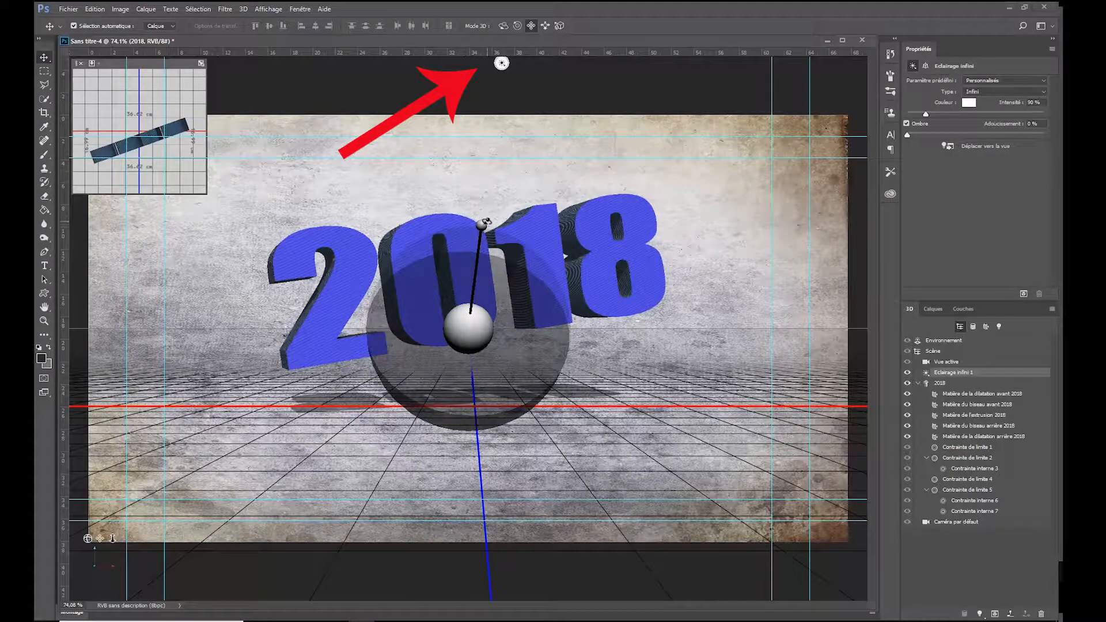
left_click_drag(488, 225, 431, 252)
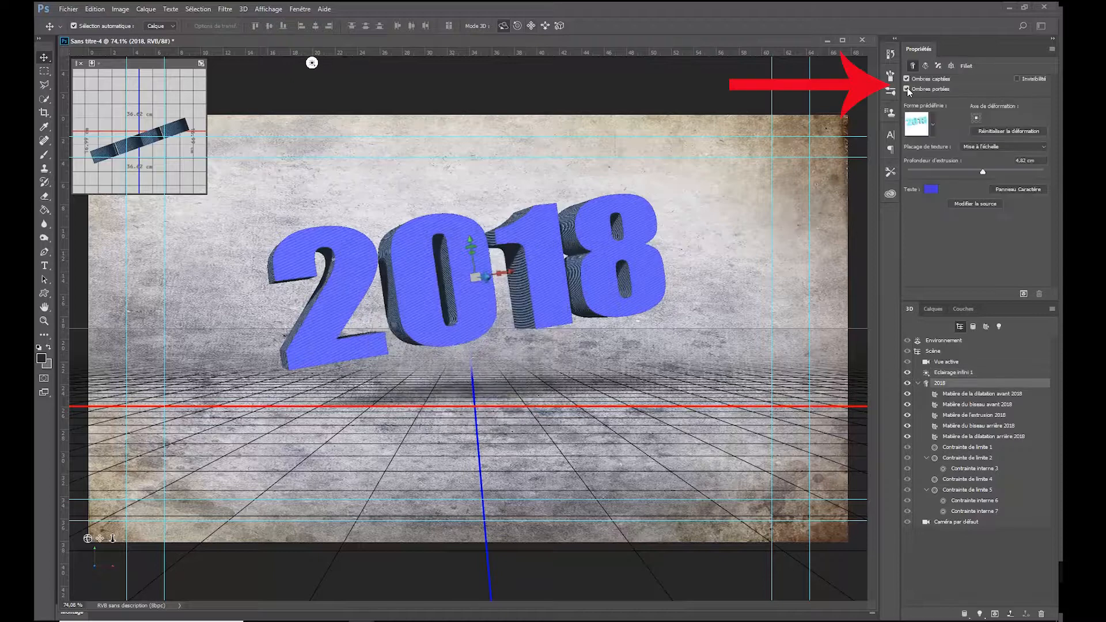
left_click(906, 88)
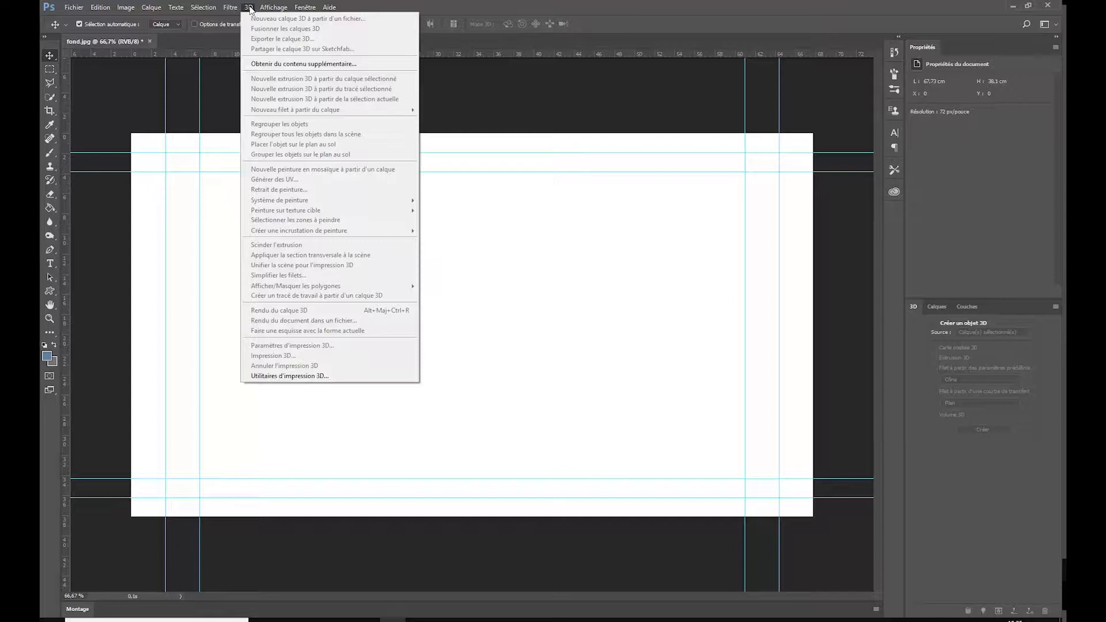
Enable use of the graphics processor in the performance preferences and open its advanced settings.
left_click(249, 8)
left_click(100, 7)
mouse_move(224, 421)
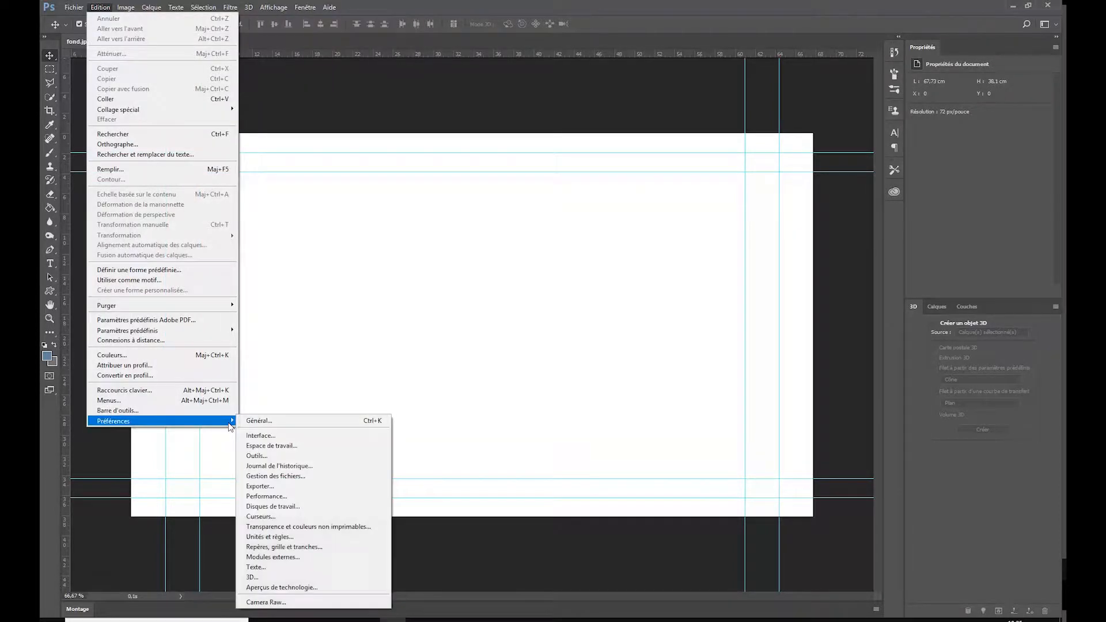
left_click(282, 496)
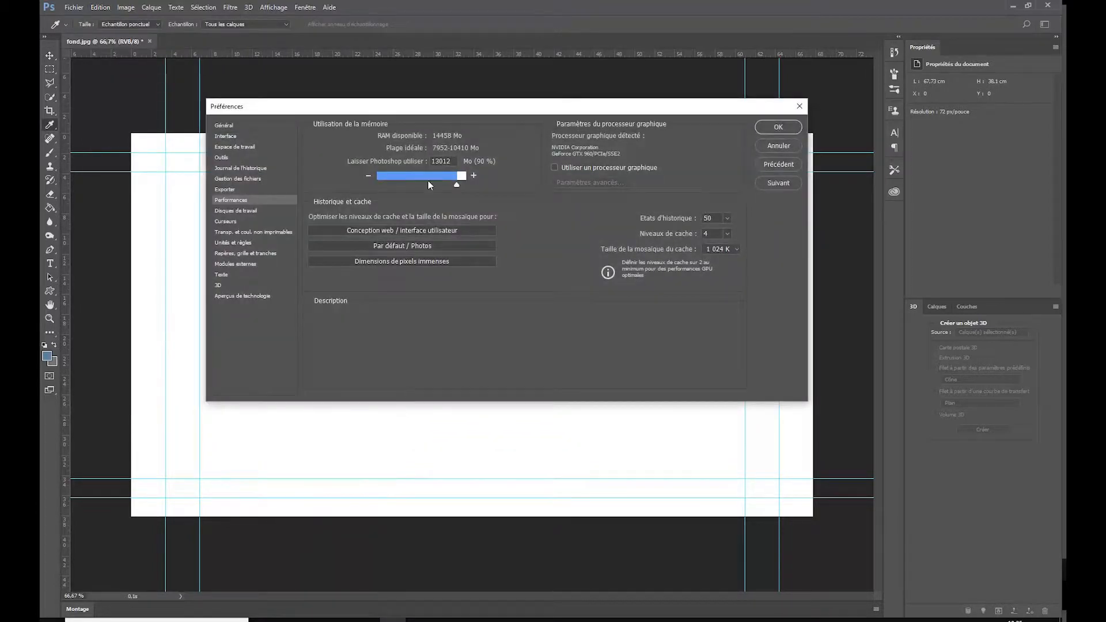
left_click(555, 168)
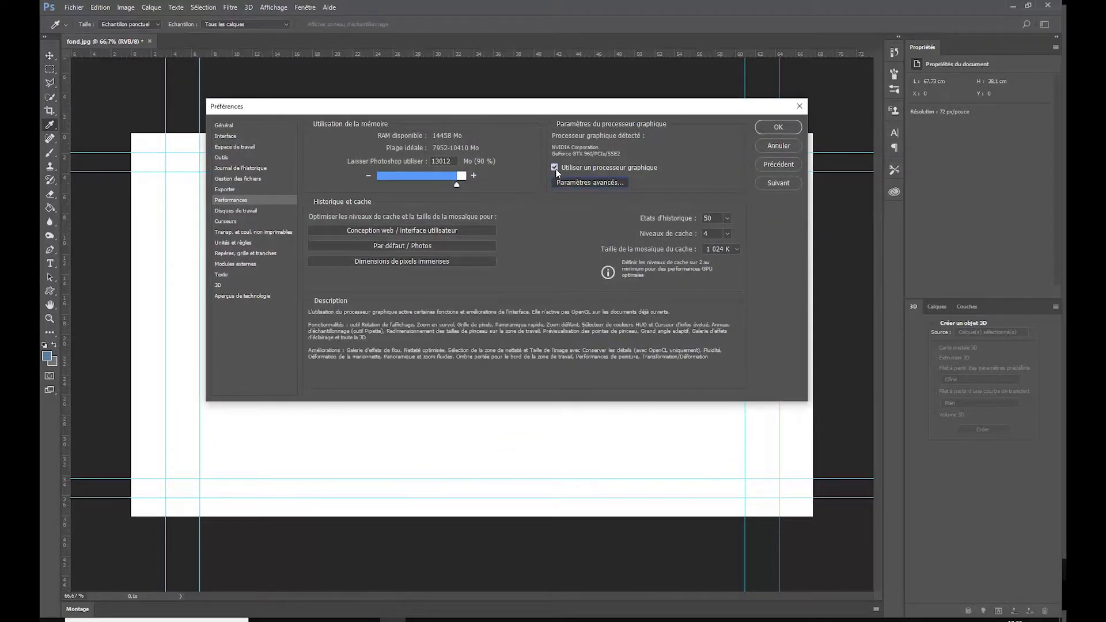
left_click(566, 182)
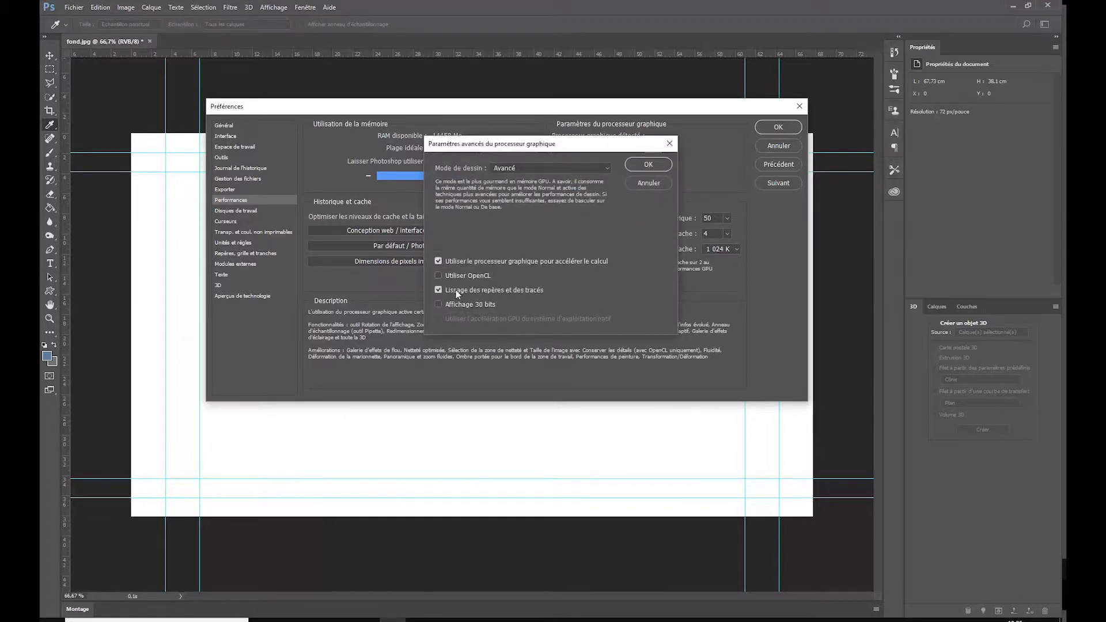